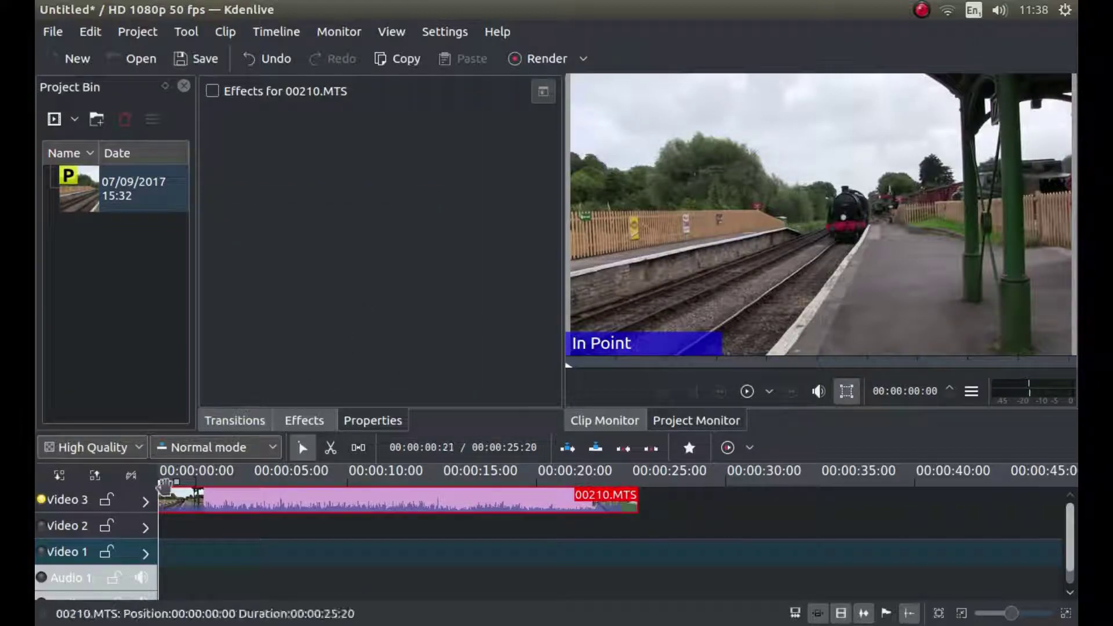
- Razor-cut 00210.MTS at 00:00:02:40 and again about 3 seconds later, then select the middle piece
left_click_drag(162, 482, 210, 489)
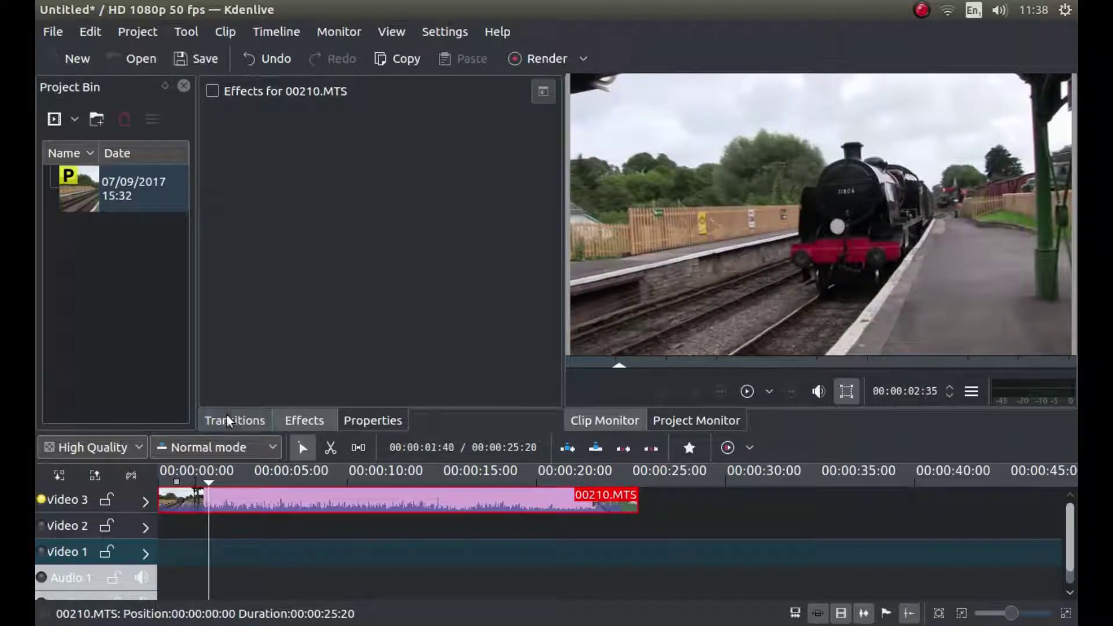
left_click(332, 450)
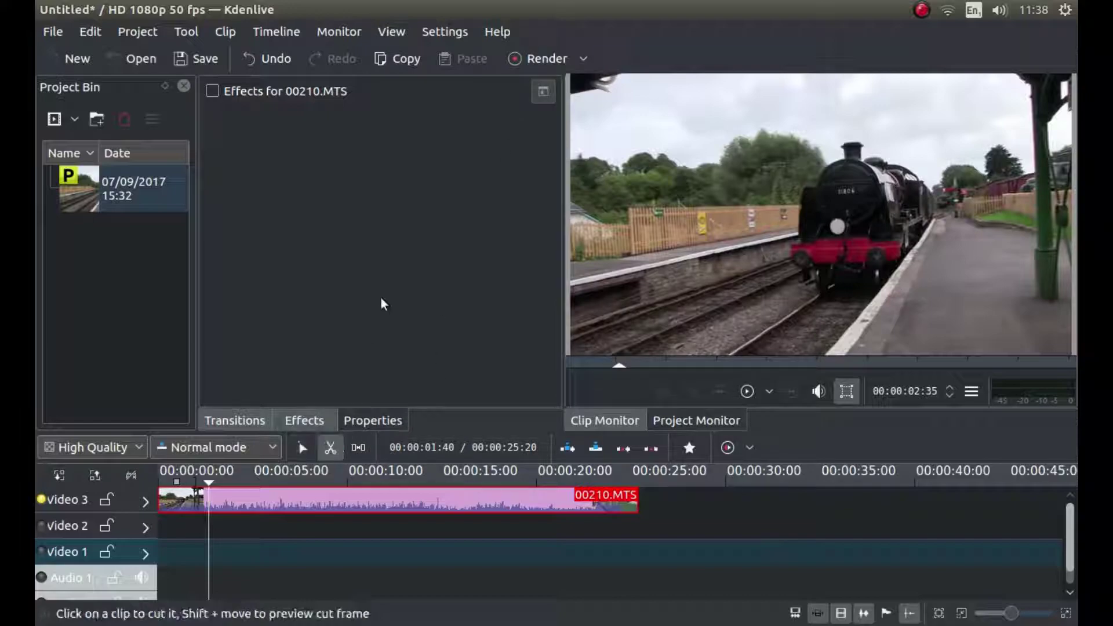
left_click(210, 500)
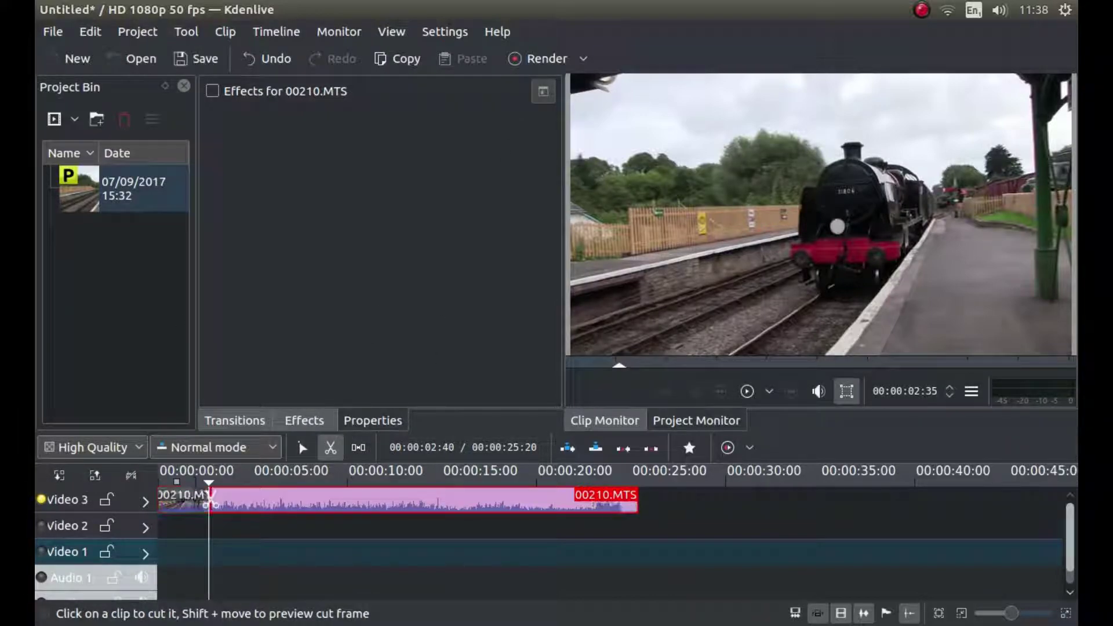
left_click(225, 483)
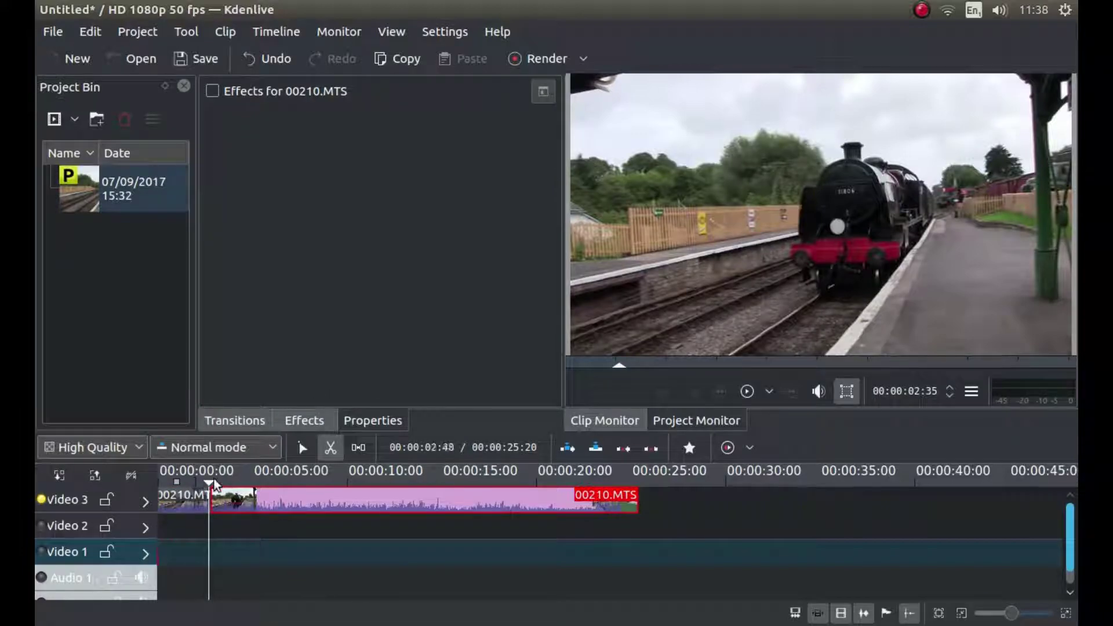
left_click_drag(231, 485, 269, 489)
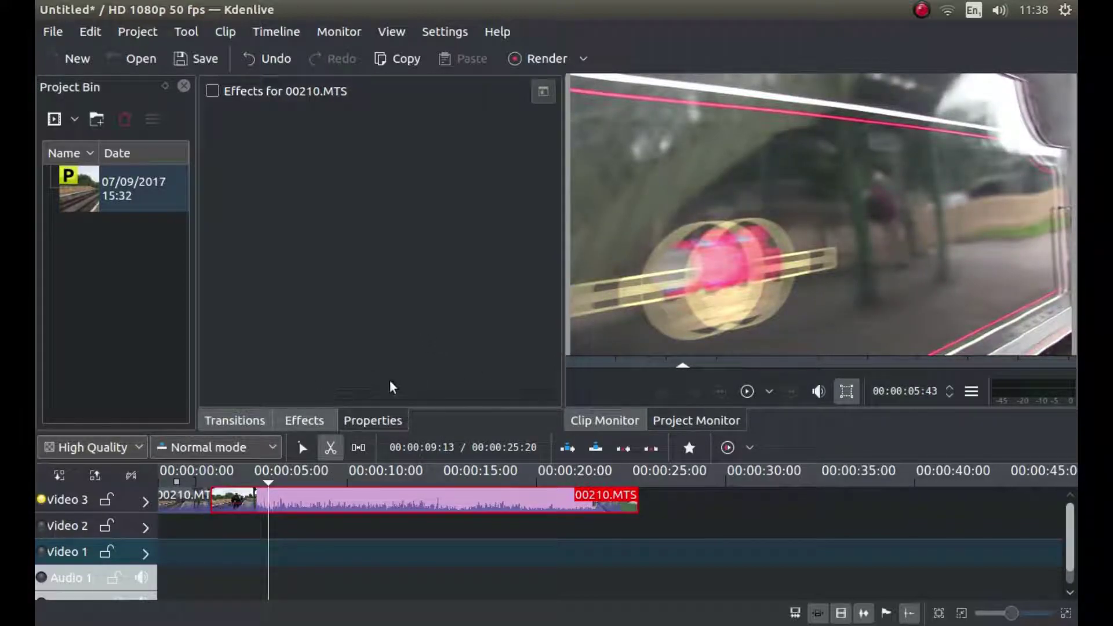
left_click(269, 498)
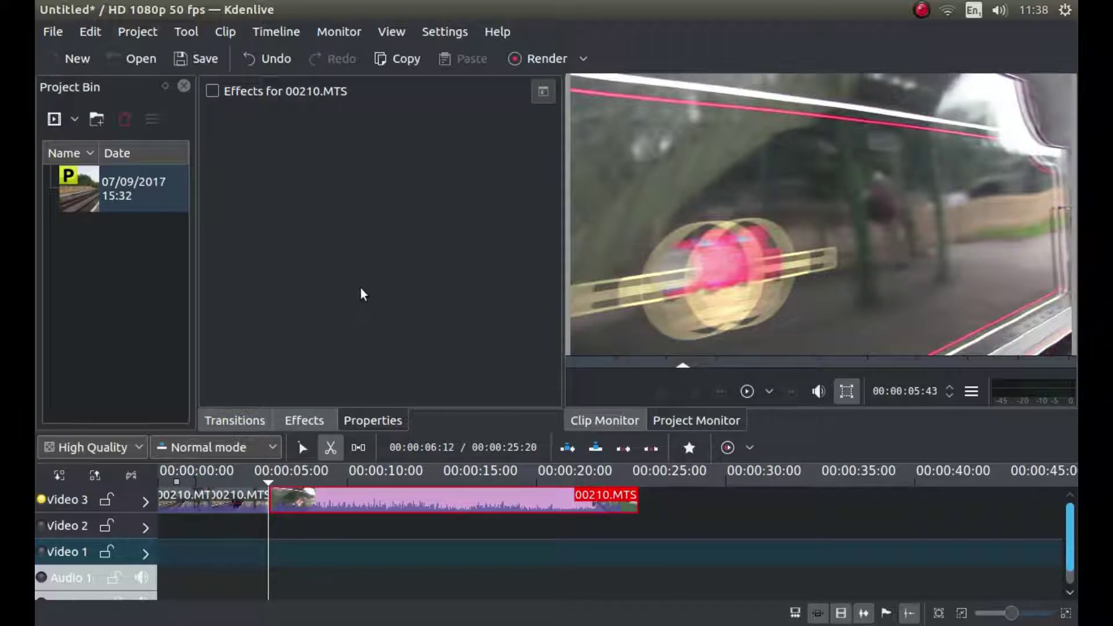
left_click(302, 448)
left_click(216, 498)
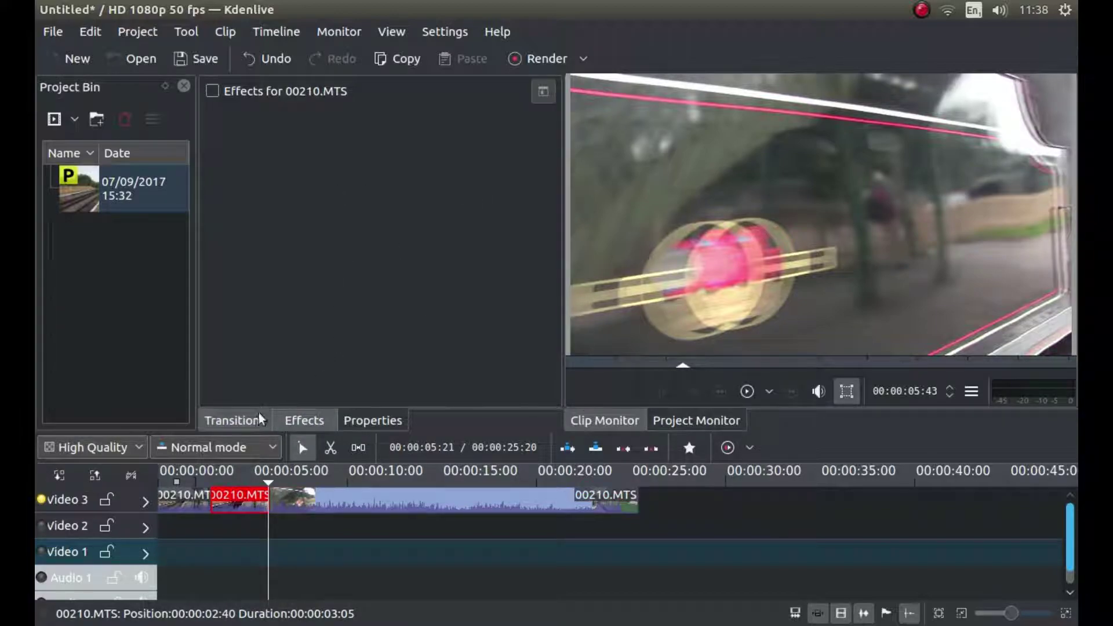
- Drop the Motion > Speed effect onto the middle piece and move the last piece further right
left_click(301, 420)
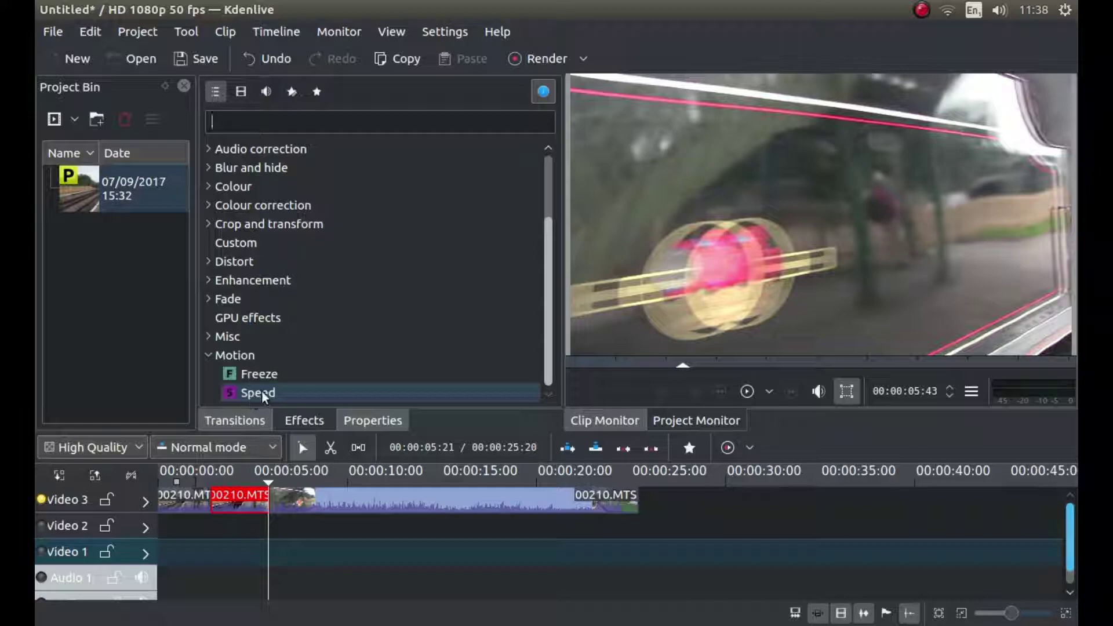
left_click_drag(262, 392, 235, 503)
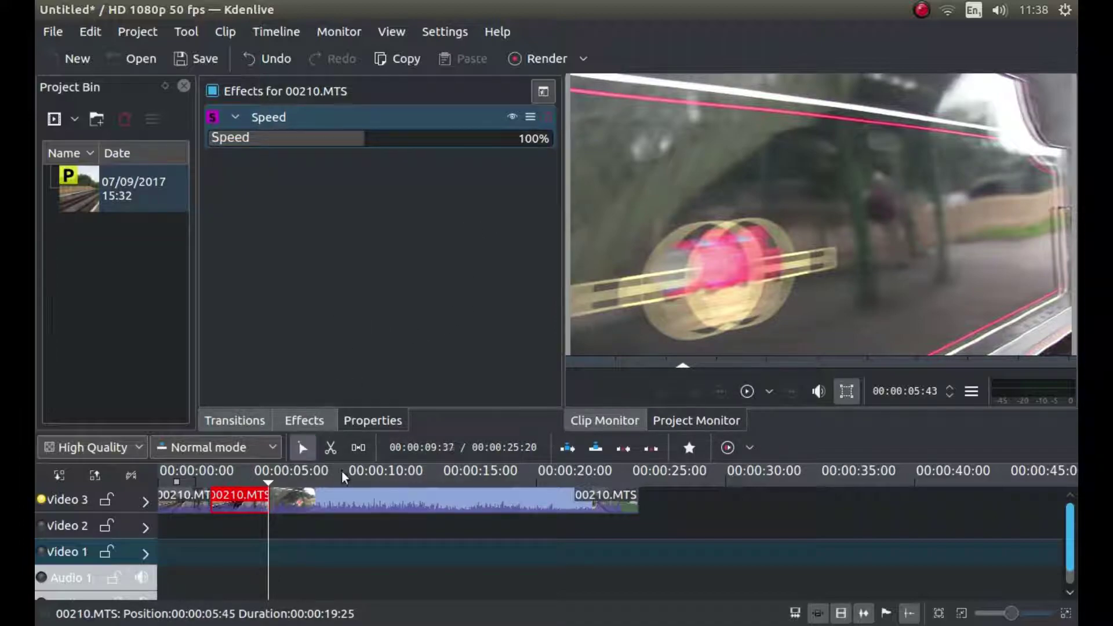
left_click_drag(313, 494, 397, 496)
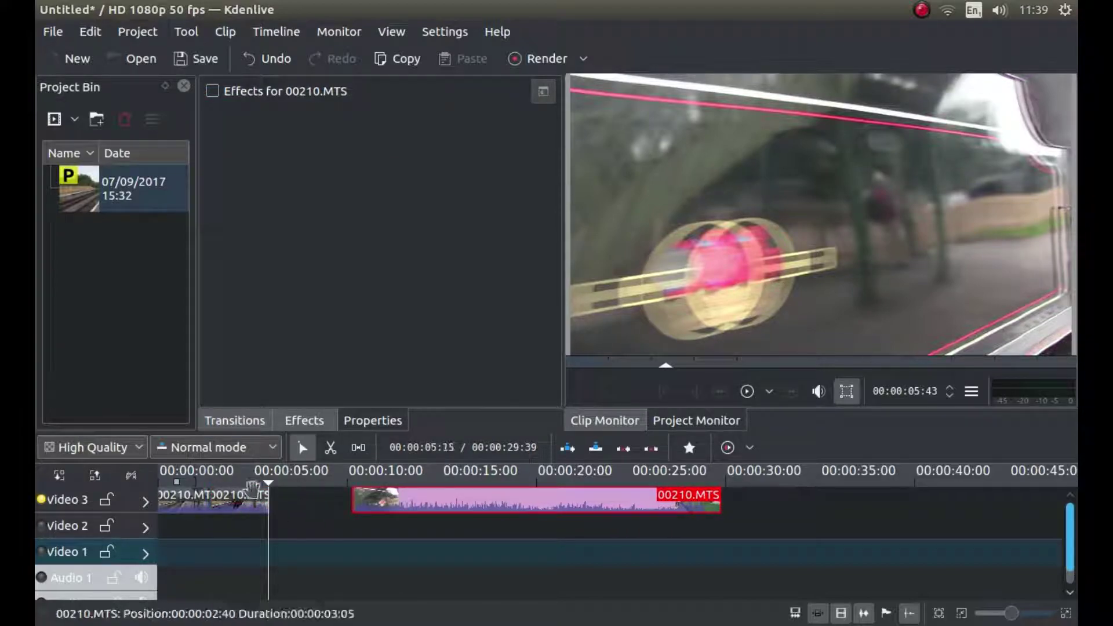
- Set the middle piece's speed to 70% and butt the last piece against it
left_click(263, 500)
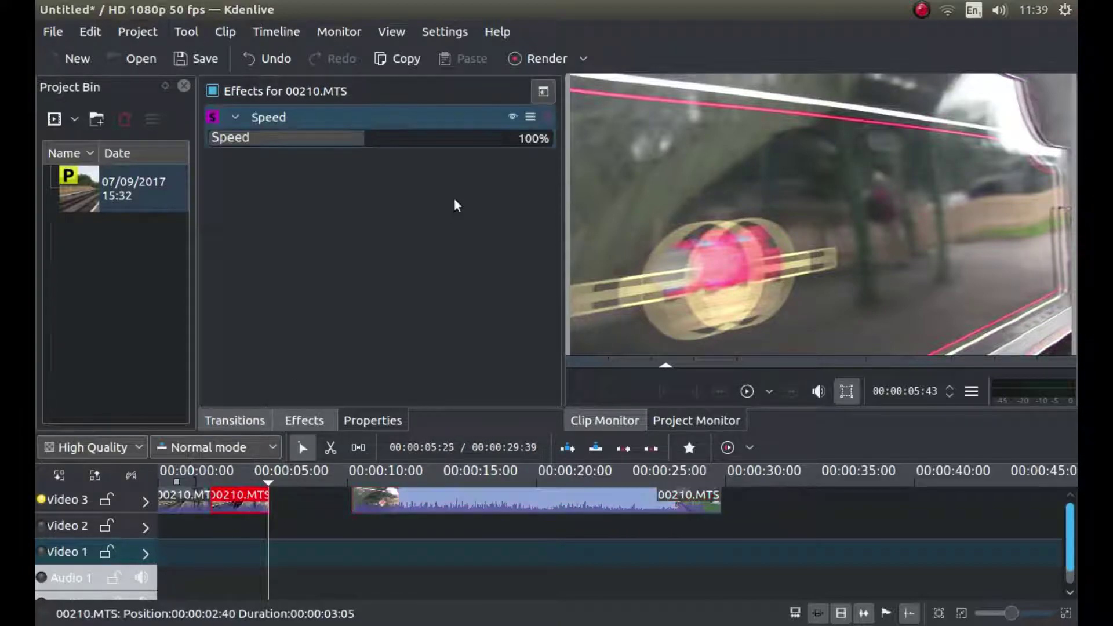
left_click(385, 141)
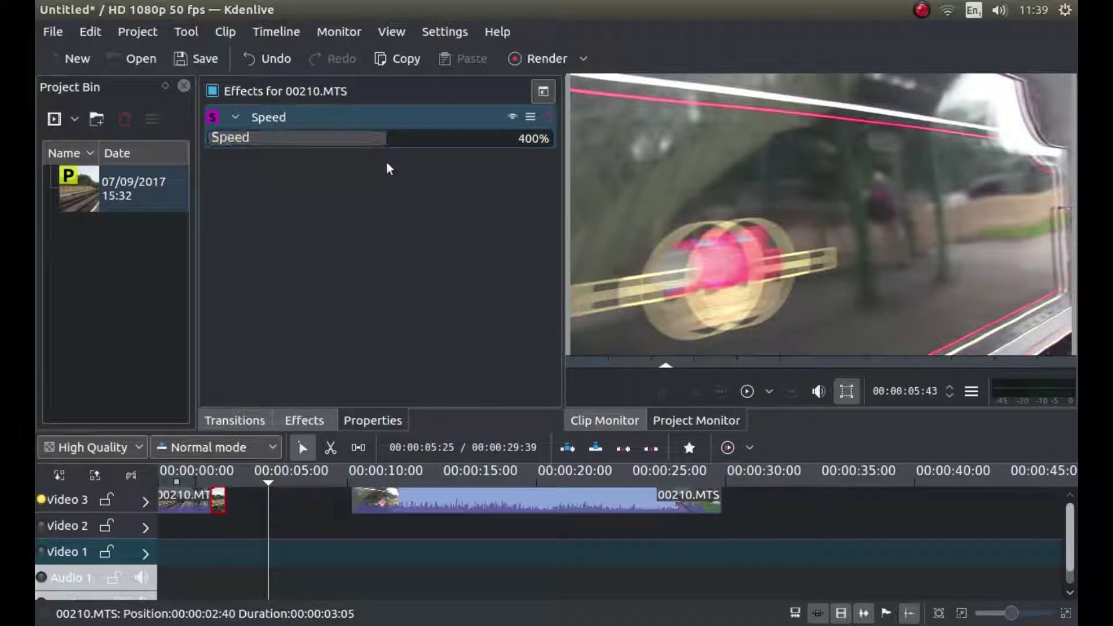
left_click_drag(379, 142, 497, 149)
left_click(513, 138)
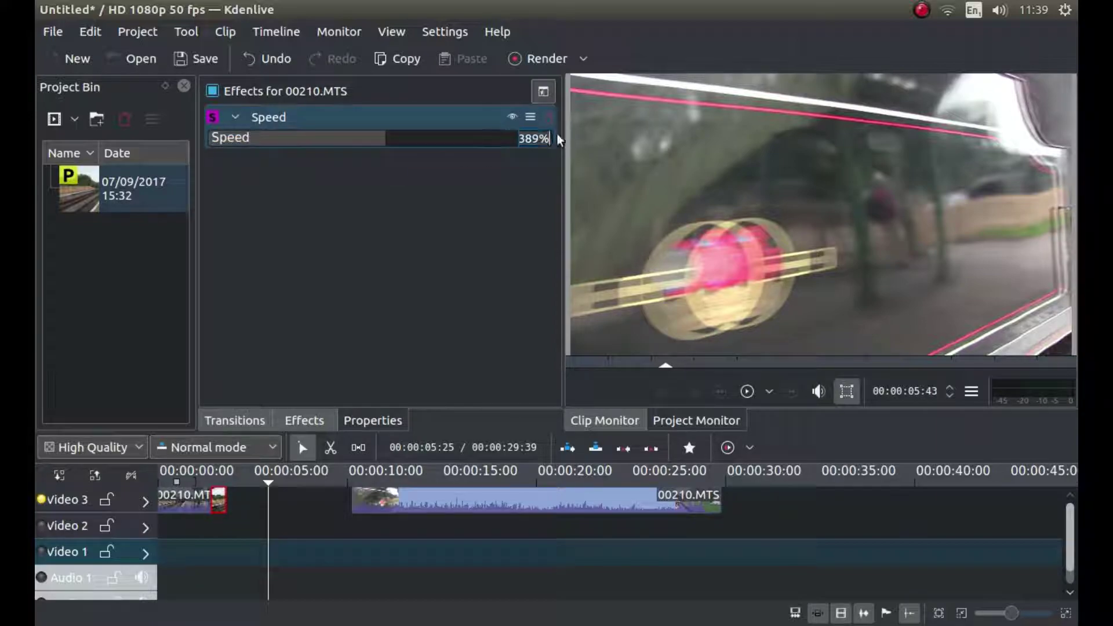
key("BackSpace")
type("70")
key("Return")
left_click_drag(504, 511, 448, 512)
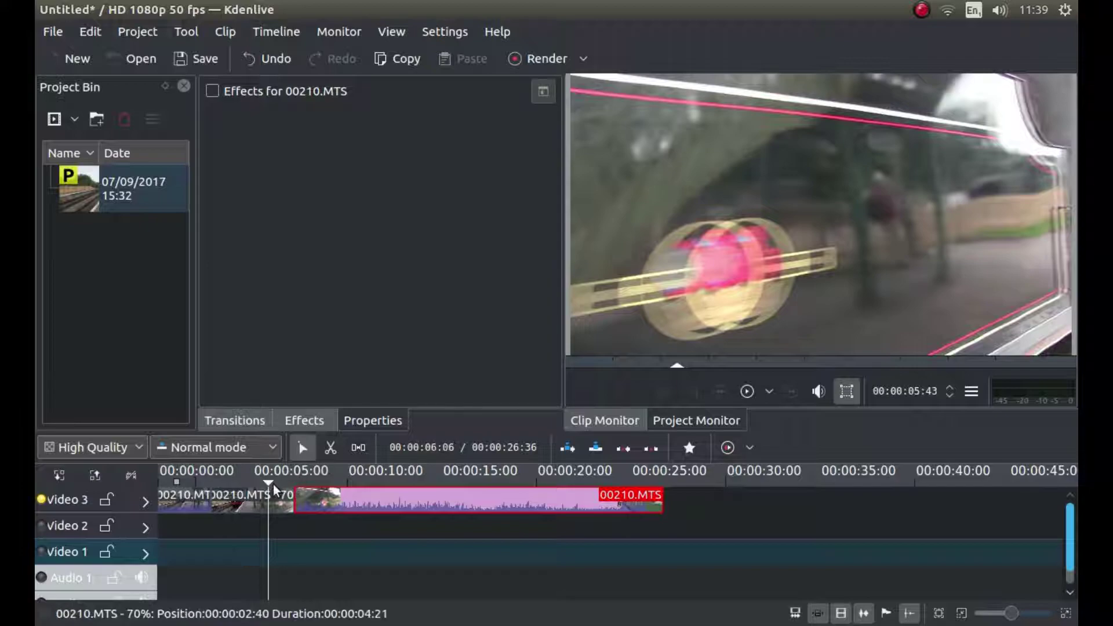
left_click_drag(266, 481, 189, 488)
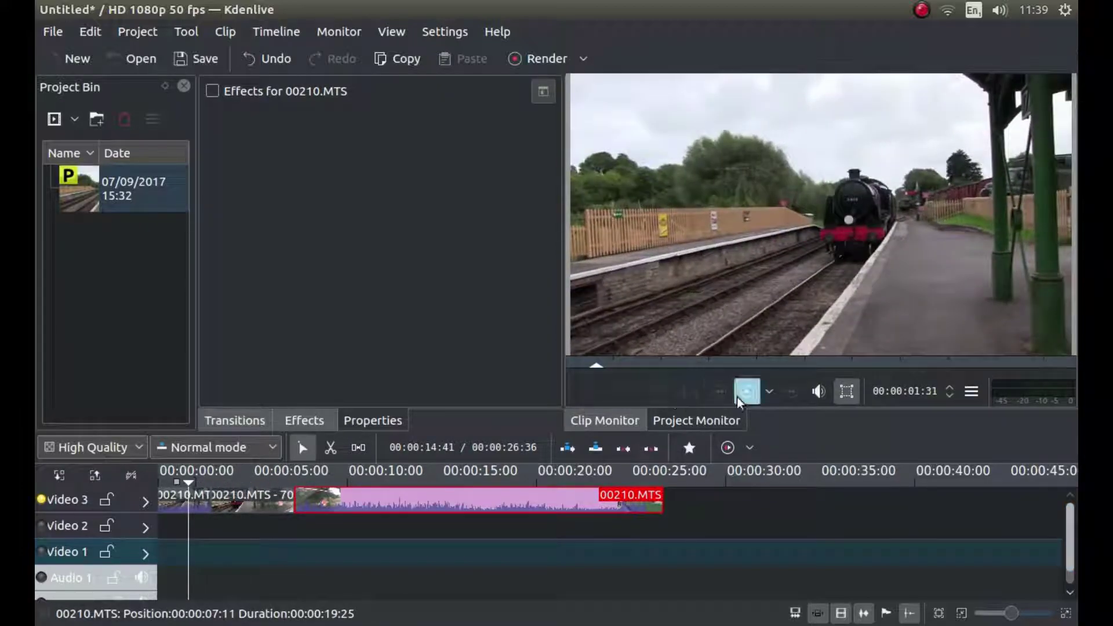
- Play back the edit in the monitor, pause, and select the 70% section to view its effects
left_click(736, 398)
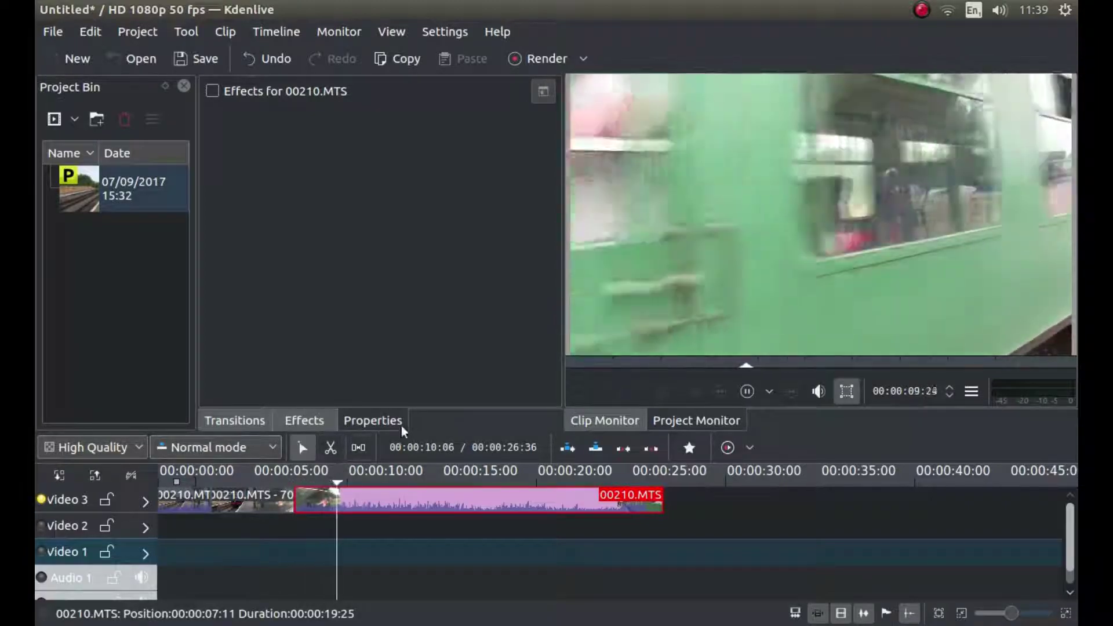
left_click(753, 392)
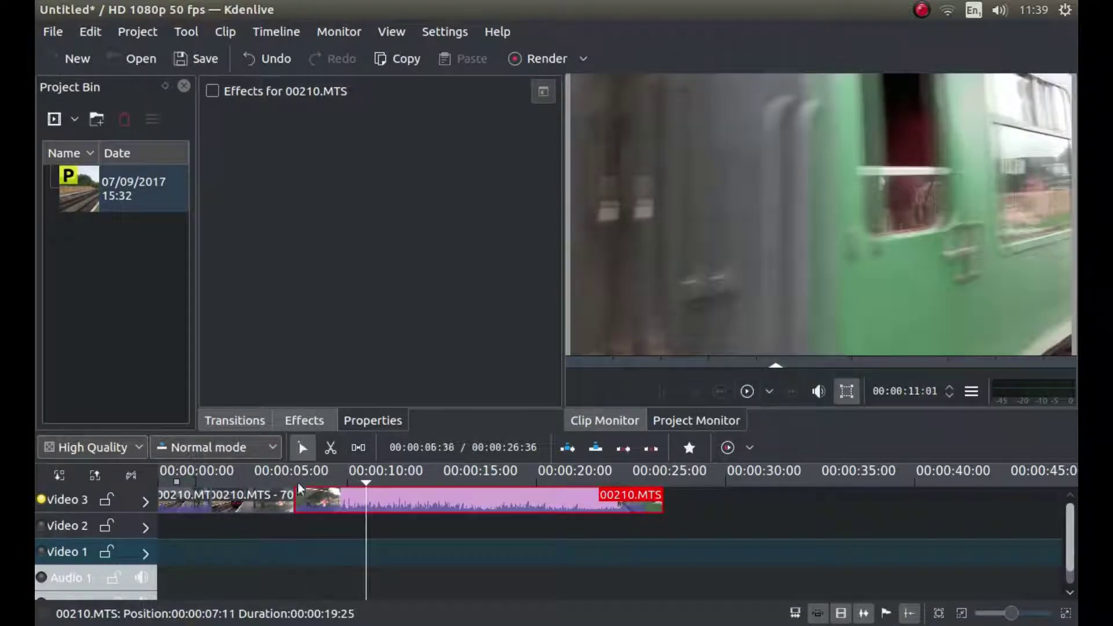
left_click_drag(373, 478, 270, 499)
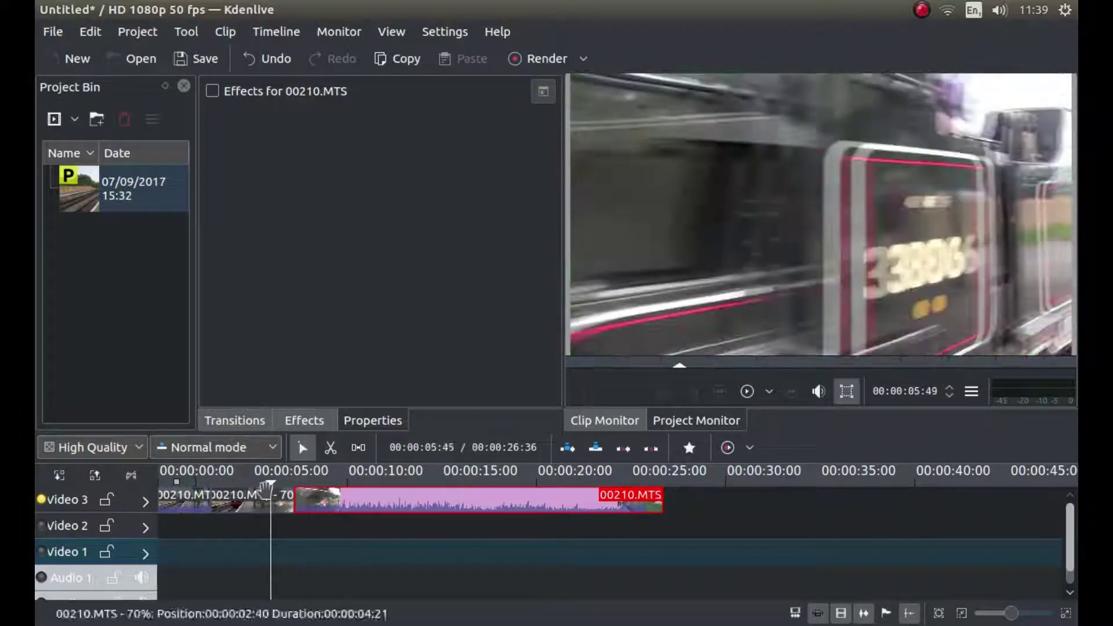
left_click(261, 498)
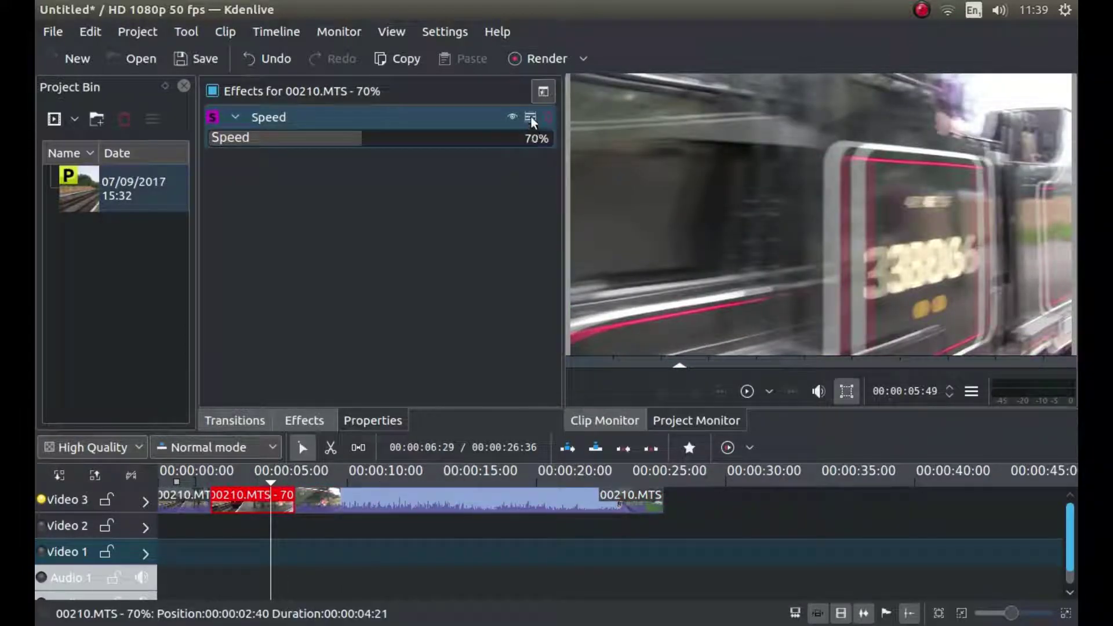
- Delete the Speed effect from the middle piece and close the gap after it
left_click(548, 117)
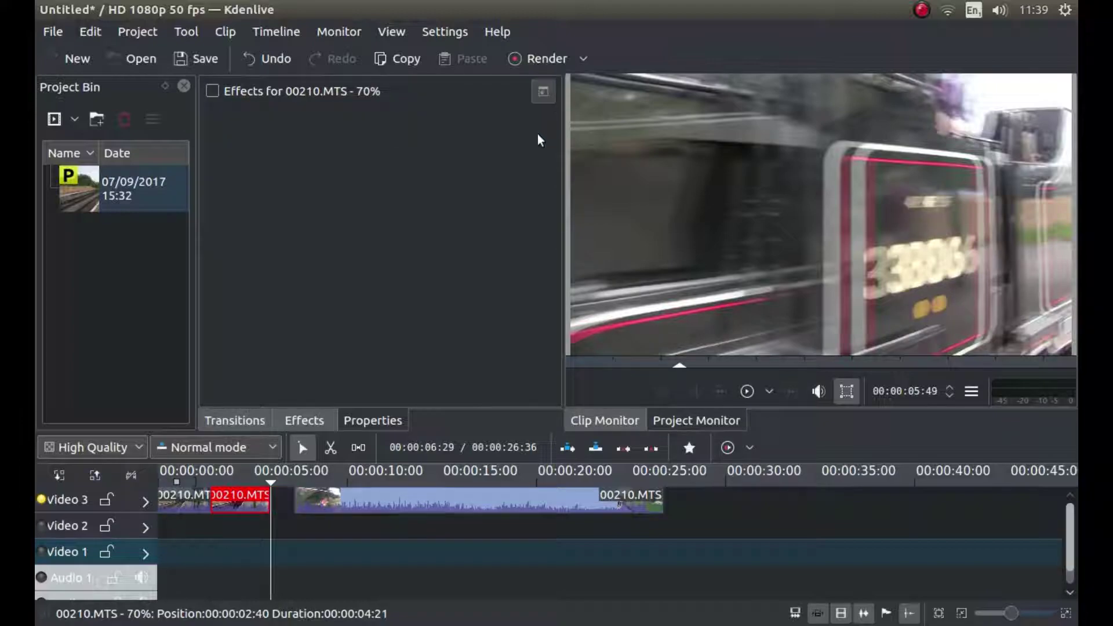
left_click_drag(451, 502, 426, 502)
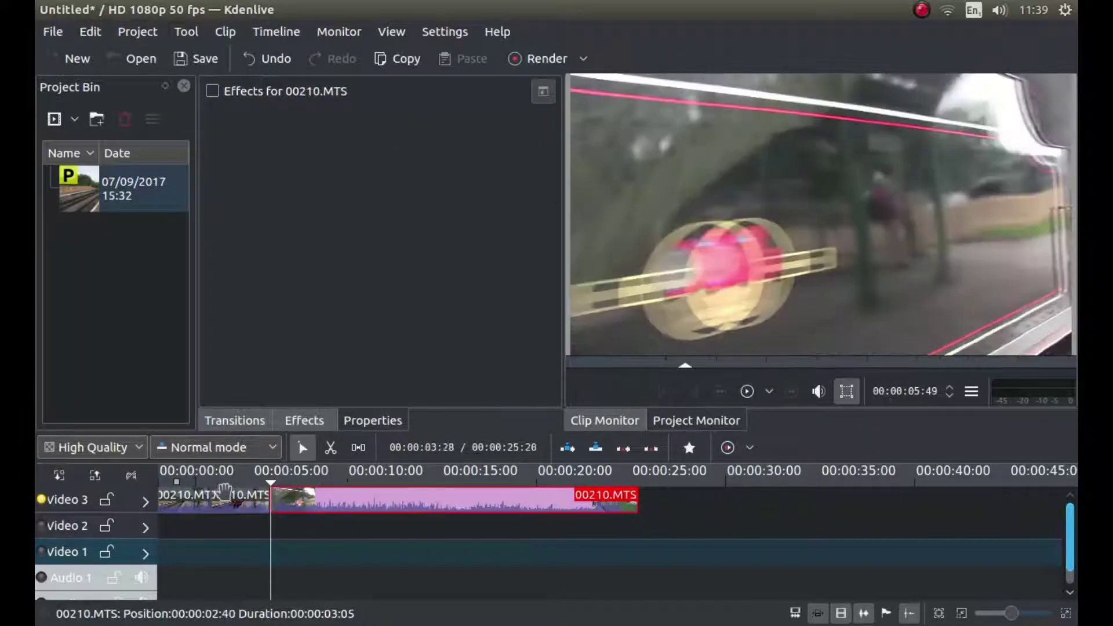
left_click(243, 502)
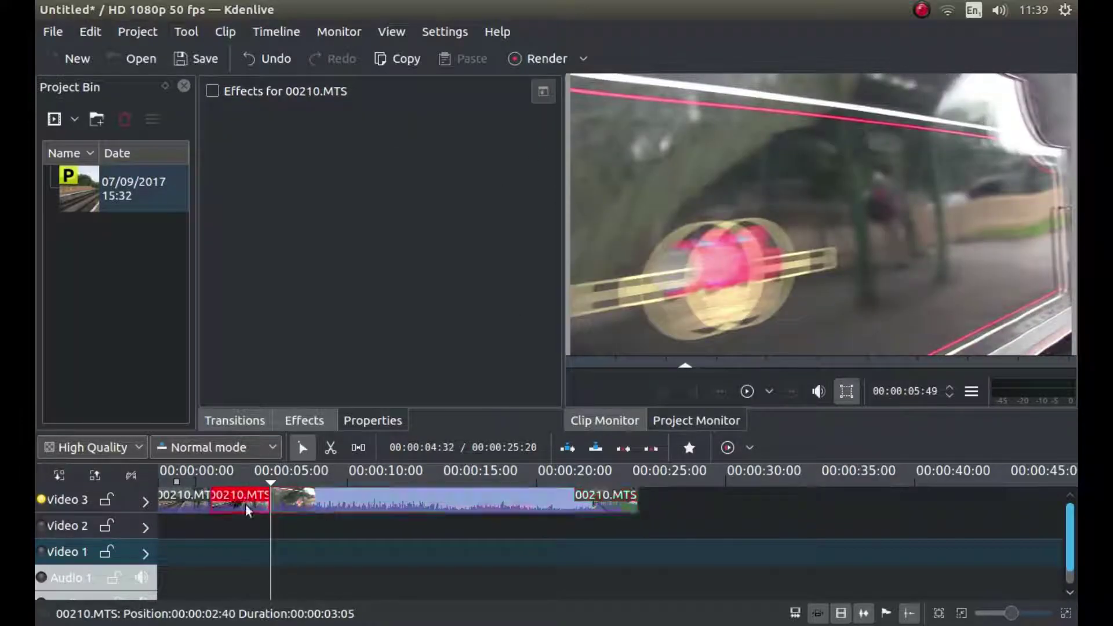
- Apply Crop and transform > Position and Zoom to the middle piece
left_click(309, 419)
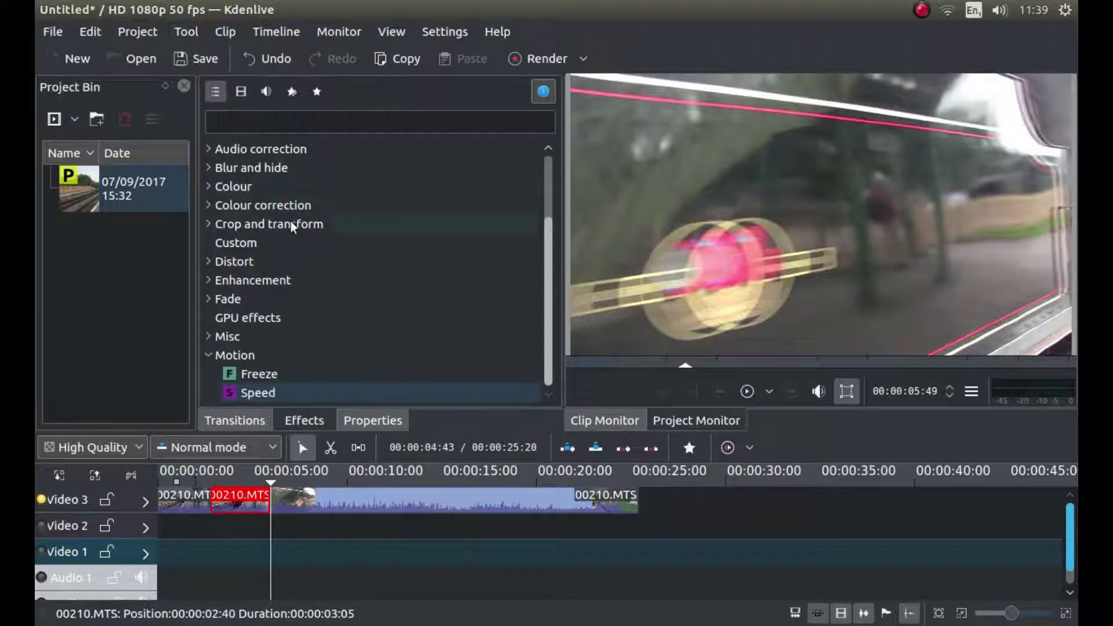
left_click(208, 225)
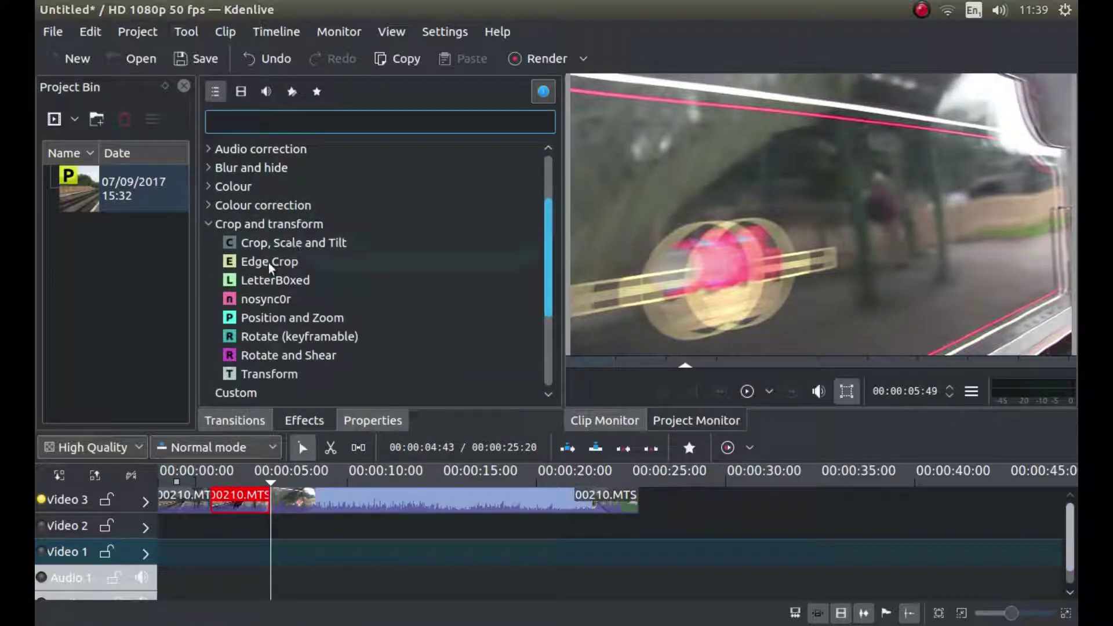
left_click_drag(270, 319, 234, 502)
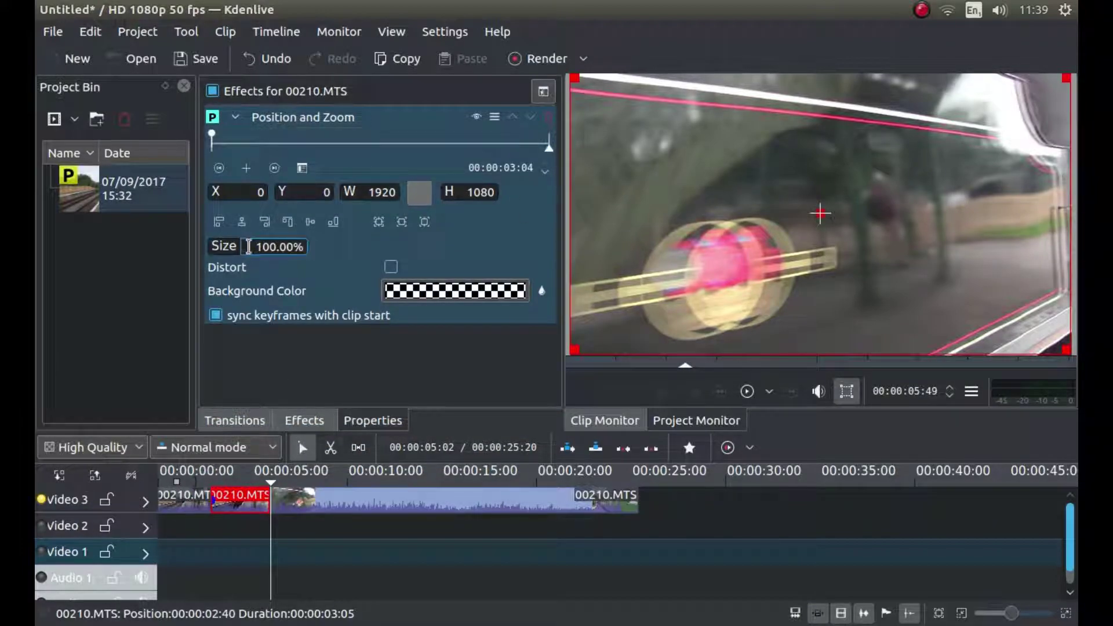
left_click(218, 167)
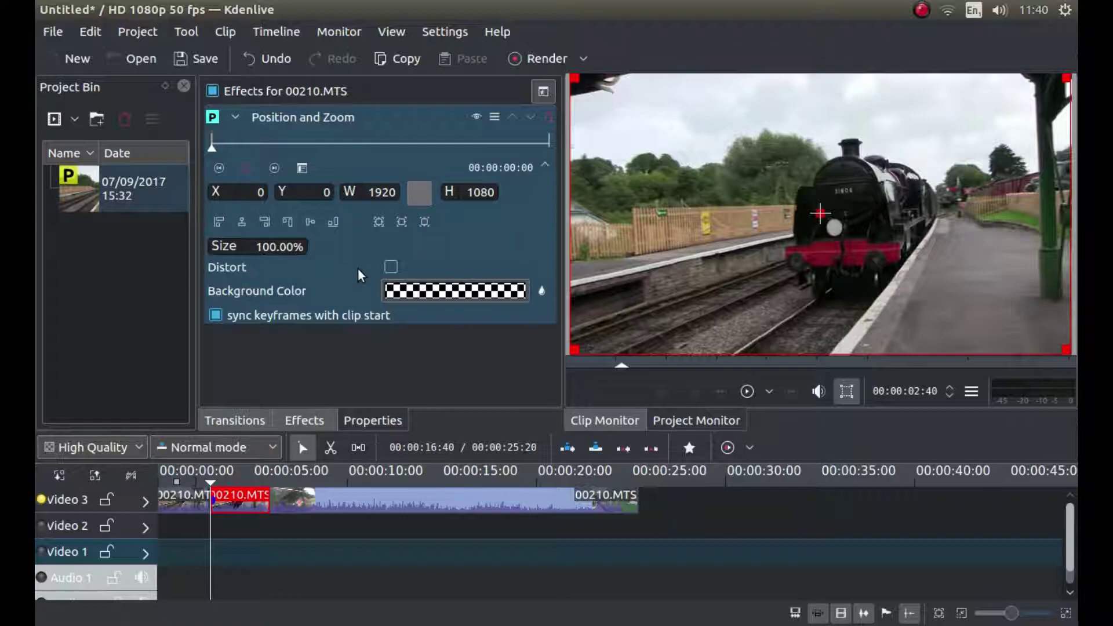
- Razor-cut the long final piece at about 00:00:12 and 00:00:17
left_click(458, 493)
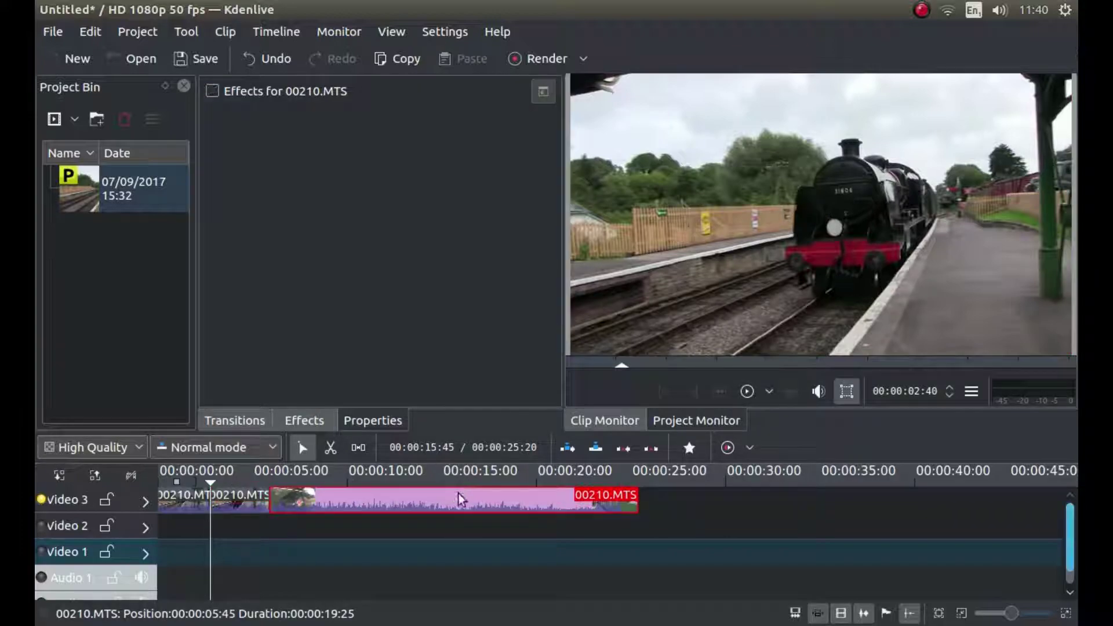
left_click(330, 448)
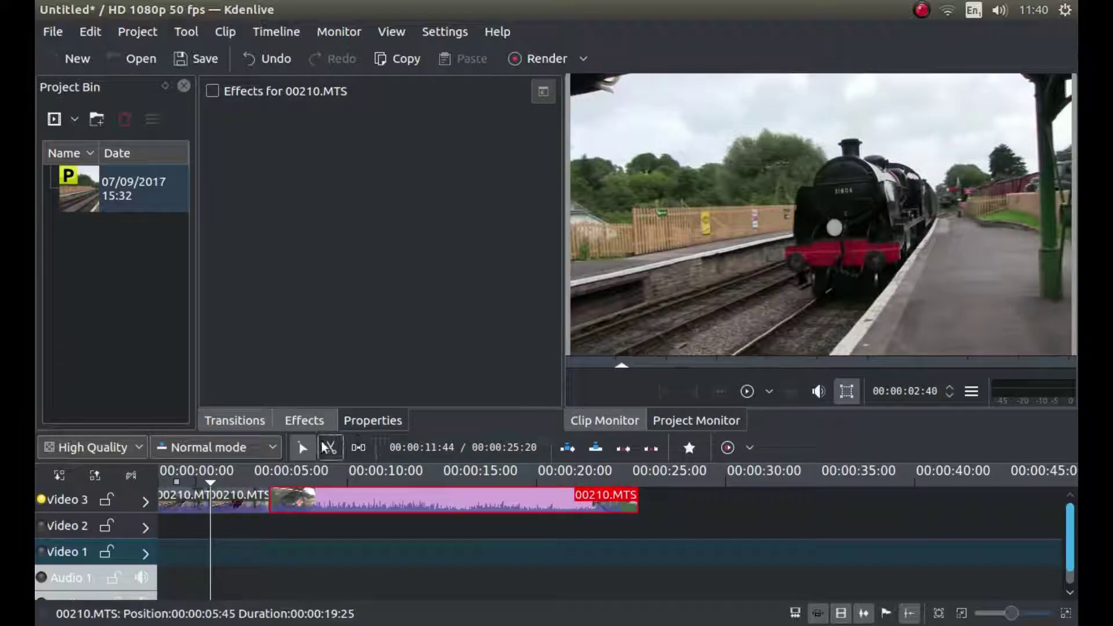
left_click(384, 500)
left_click(513, 500)
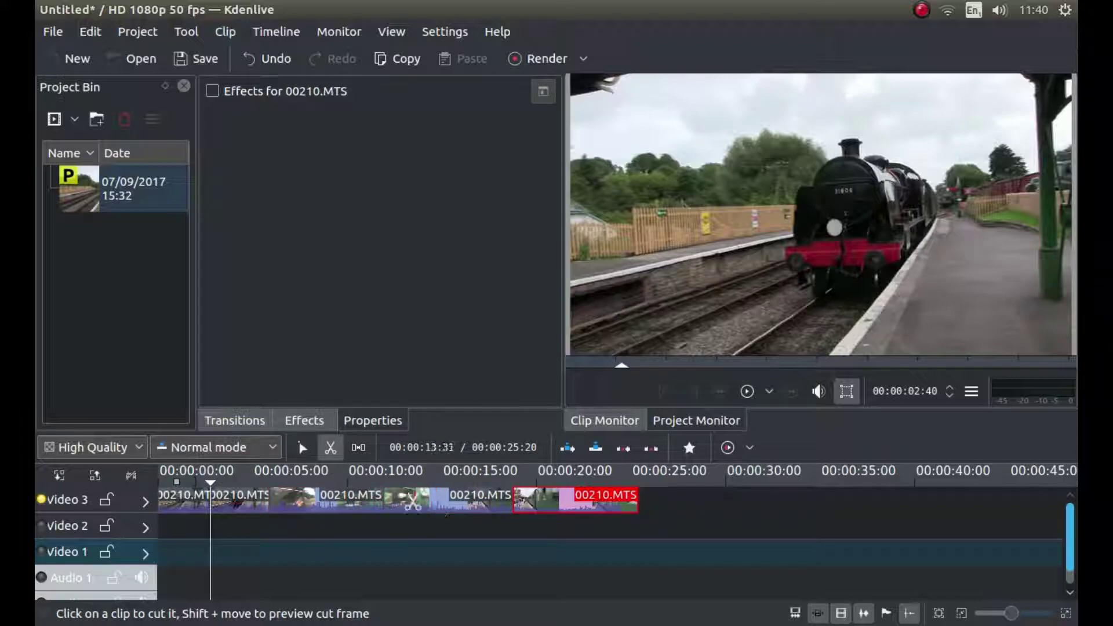